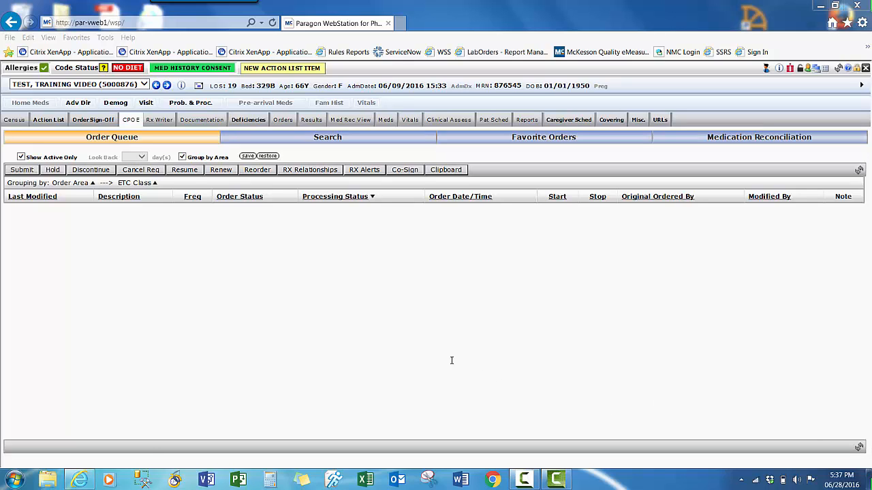
Step: Search the order catalog for "blood" and look through the matching orders
{"action": "left_click", "coordinate": [341, 141]}
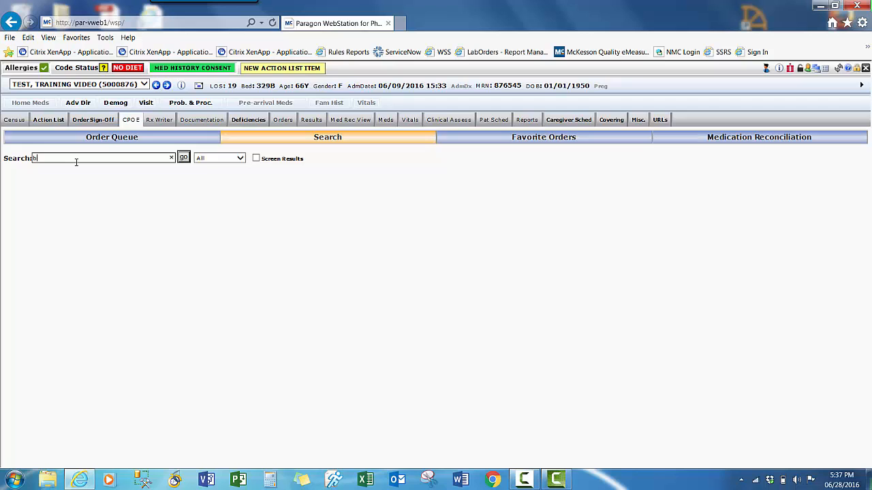
{"action": "left_click", "coordinate": [76, 162]}
{"action": "type", "text": "blood"}
{"action": "key", "text": "Return"}
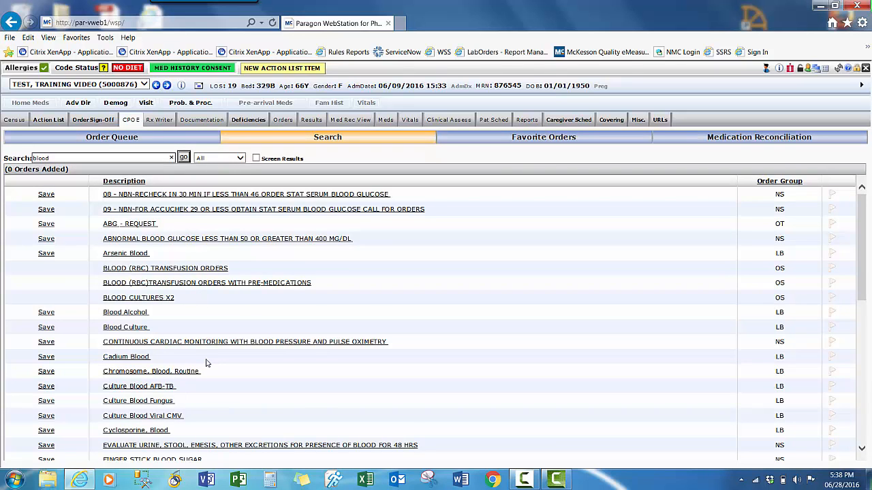
{"action": "scroll", "coordinate": [207, 363], "scroll_direction": "down", "scroll_amount": 2}
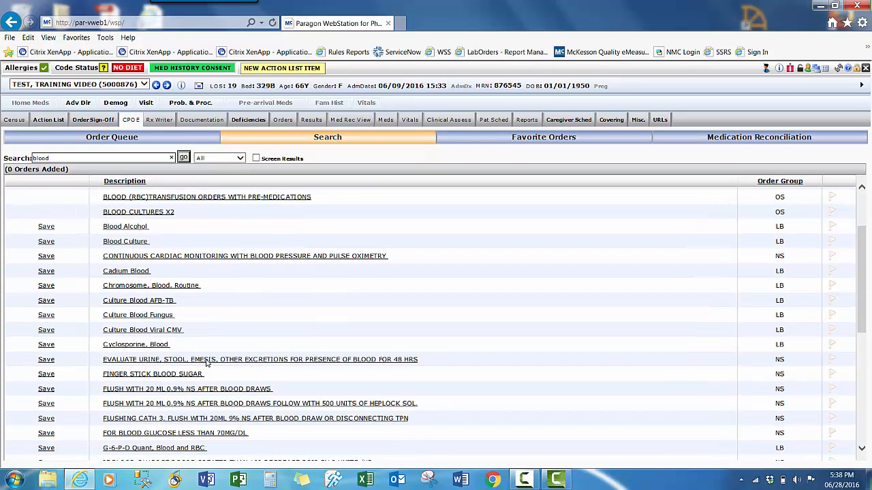
{"action": "scroll", "coordinate": [207, 363], "scroll_direction": "down", "scroll_amount": 1}
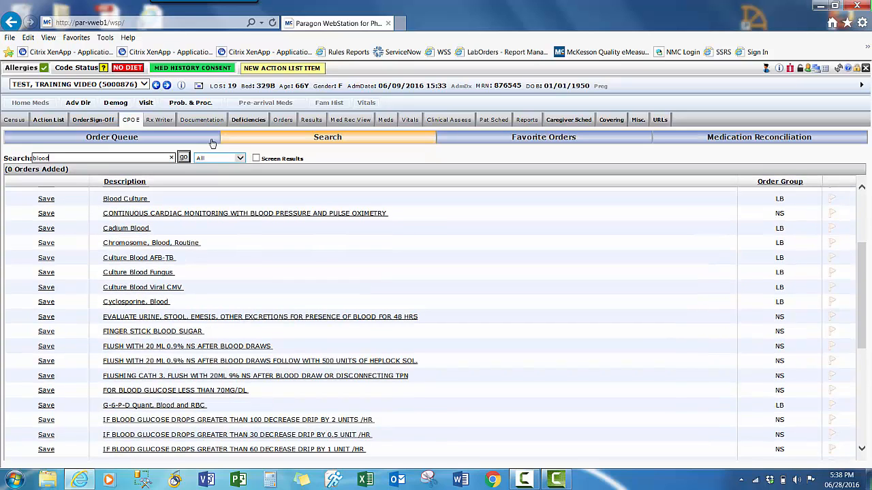
Step: With the order type filter set to Order Sets, flag and open the BLOOD (RBC) TRANSFUSION ORDERS set
{"action": "left_click", "coordinate": [239, 158]}
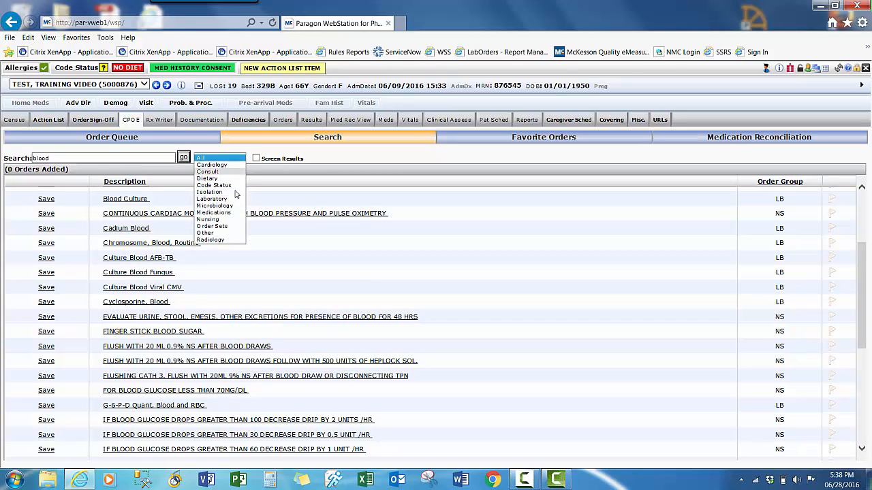
{"action": "left_click", "coordinate": [216, 226]}
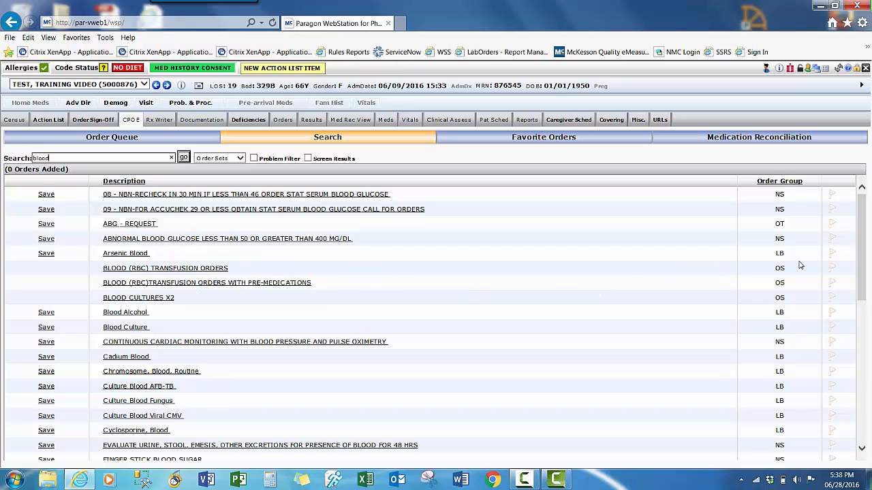
{"action": "left_click", "coordinate": [832, 270]}
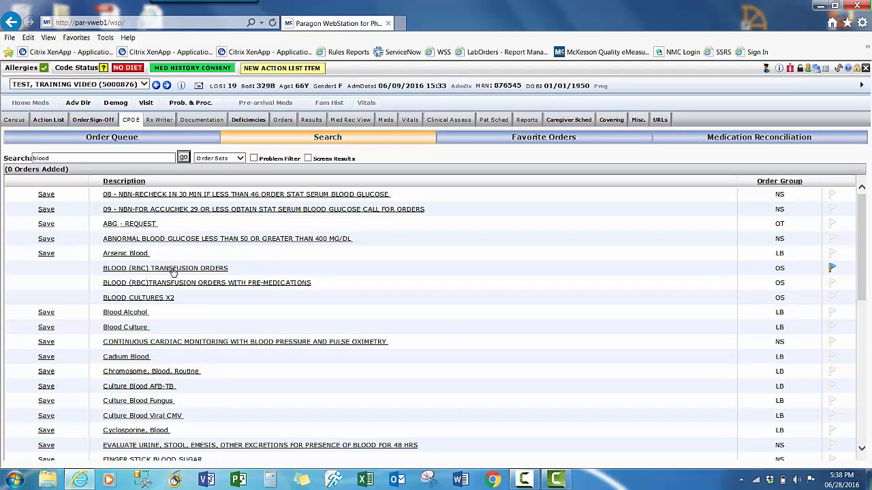
{"action": "left_click", "coordinate": [174, 269]}
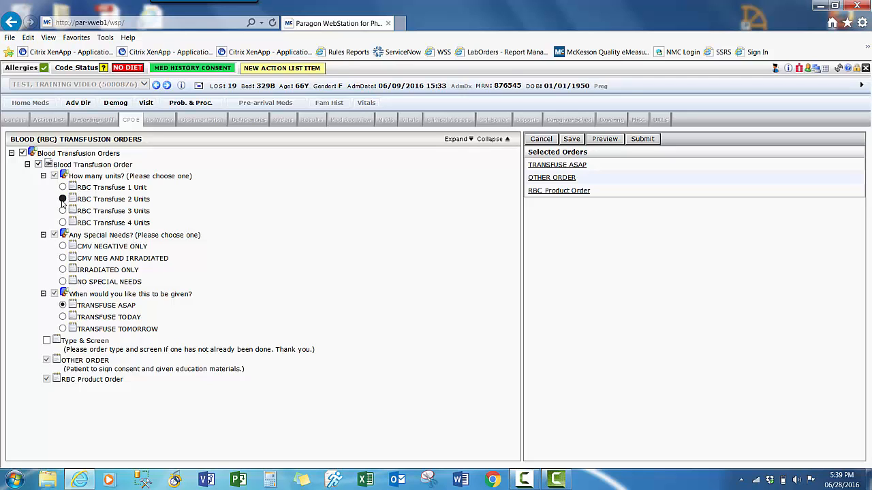
Step: Submit the blood transfusion order set with RBC Transfuse 2 Units, NO SPECIAL NEEDS, and Type & Screen selected
{"action": "left_click", "coordinate": [63, 199]}
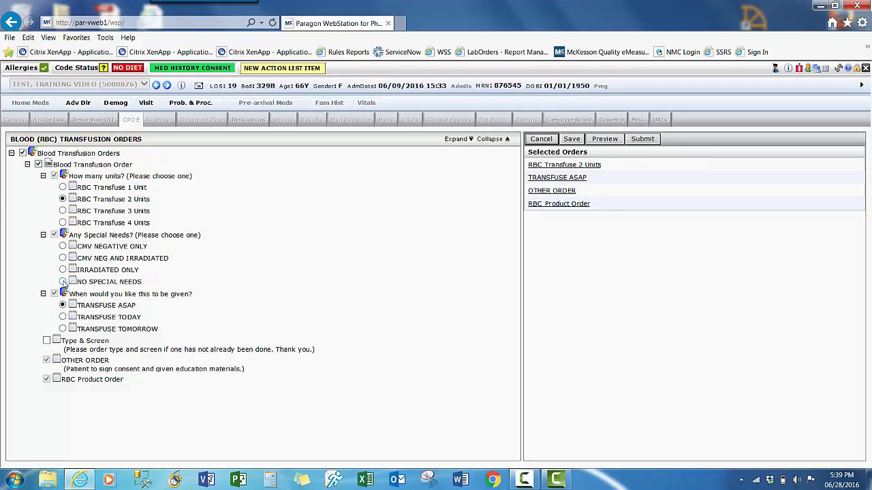
{"action": "left_click", "coordinate": [63, 281]}
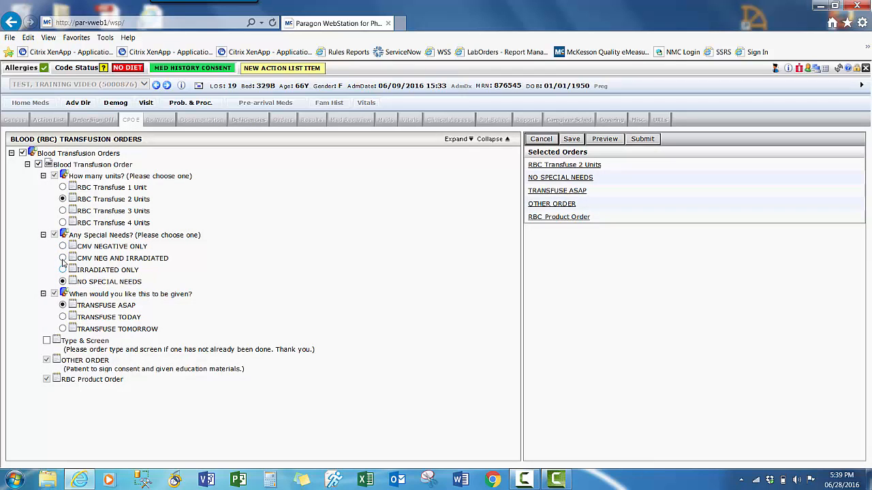
{"action": "left_click", "coordinate": [63, 258]}
{"action": "left_click", "coordinate": [63, 282]}
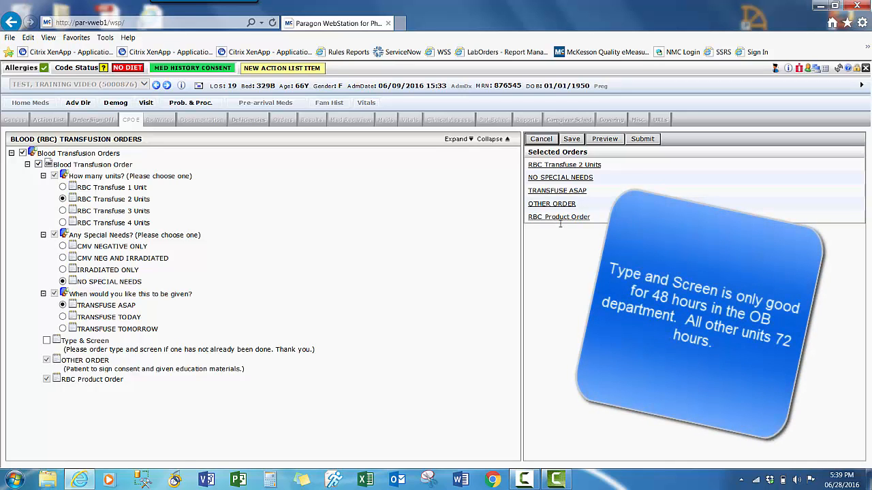
{"action": "left_click", "coordinate": [46, 340]}
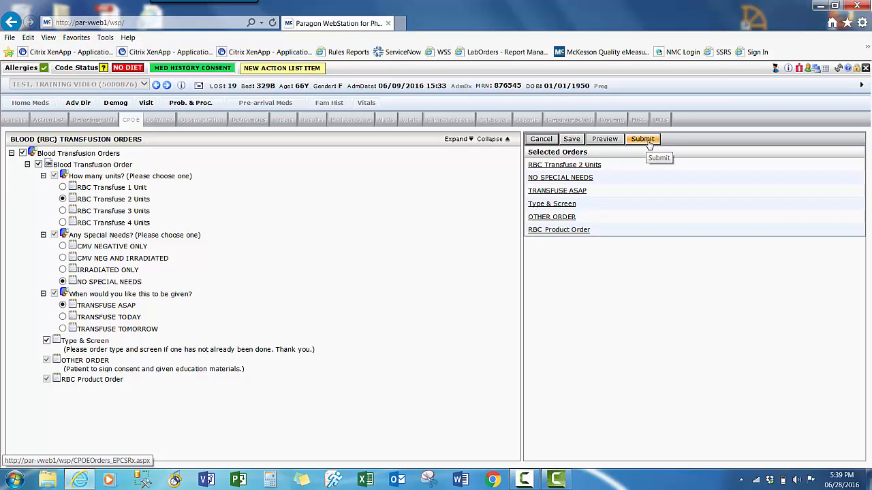
{"action": "left_click", "coordinate": [648, 141]}
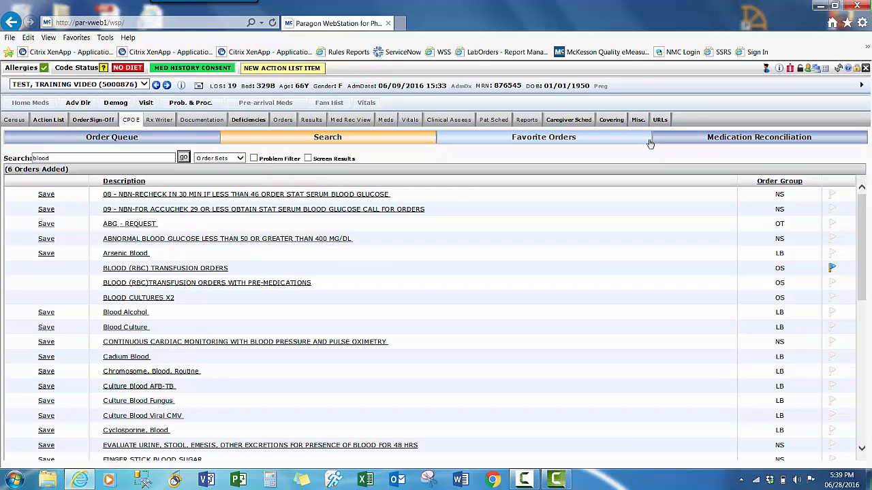
Step: Search the orders for "ffp" and open the FFP TRANSFUSION ORDER SET
{"action": "left_click", "coordinate": [80, 158]}
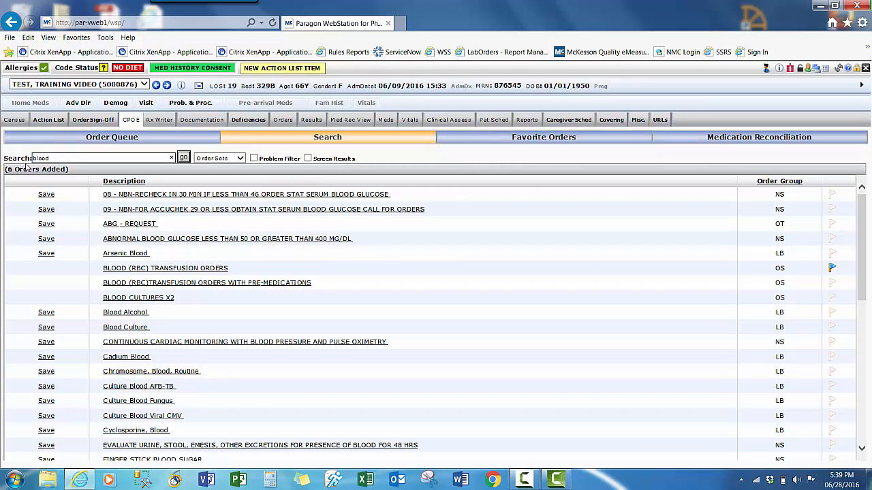
{"action": "key", "text": "BackSpace"}
{"action": "key", "text": "BackSpace"}
{"action": "key", "text": "BackSpace"}
{"action": "key", "text": "BackSpace"}
{"action": "type", "text": "fi"}
{"action": "type", "text": "p"}
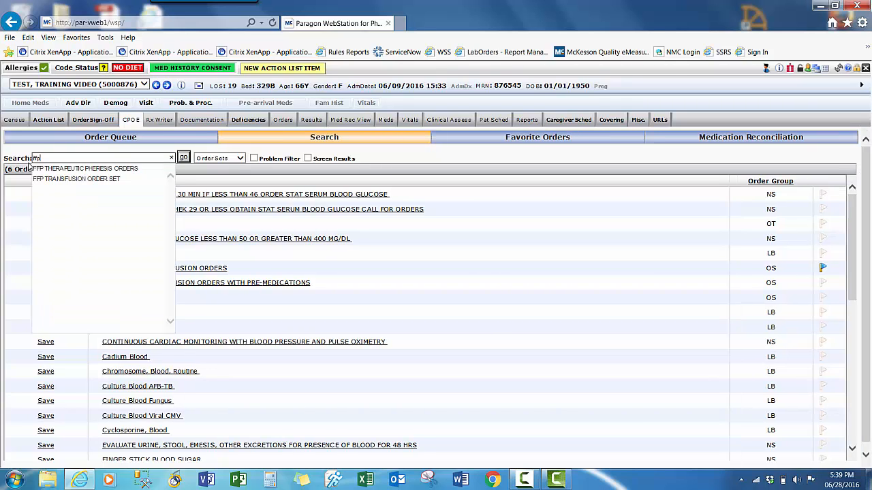
{"action": "left_click", "coordinate": [73, 179]}
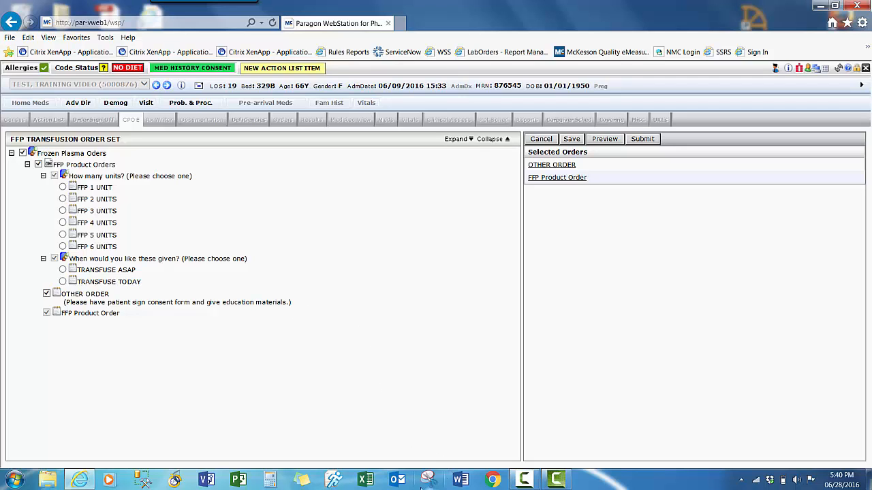
{"action": "left_click", "coordinate": [525, 480]}
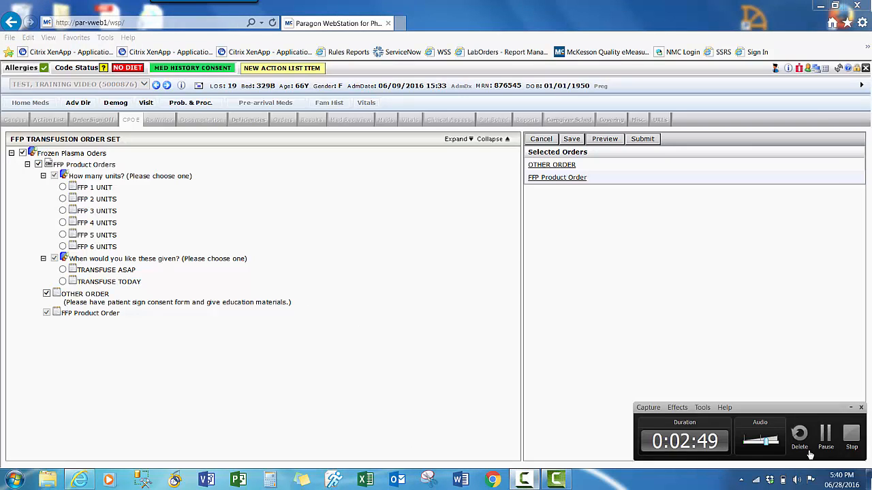
{"action": "left_click", "coordinate": [824, 434]}
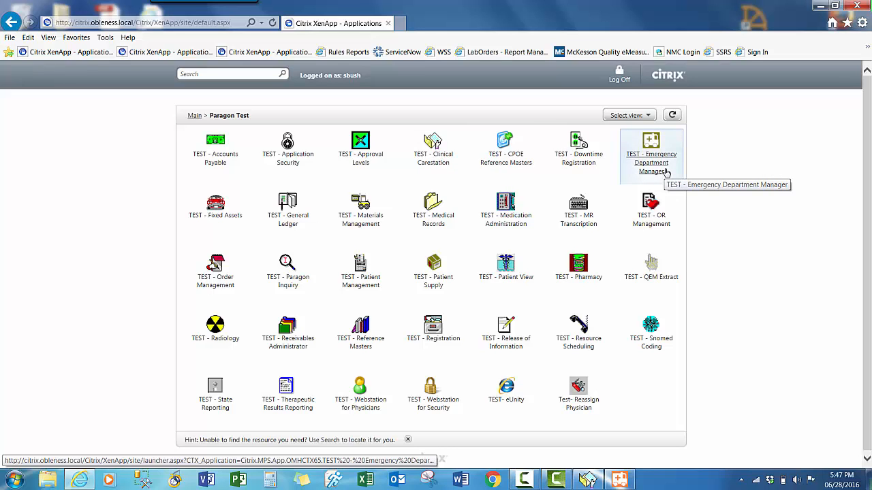
Step: Switch to Paragon Emergency Department Management and open the order manager queue for the General weakness patient in room 04
{"action": "left_click", "coordinate": [622, 479]}
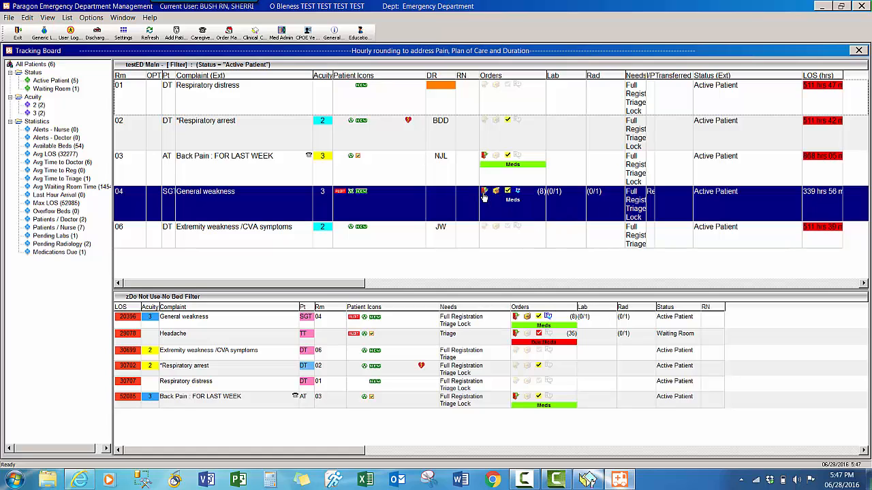
{"action": "mouse_move", "coordinate": [483, 195]}
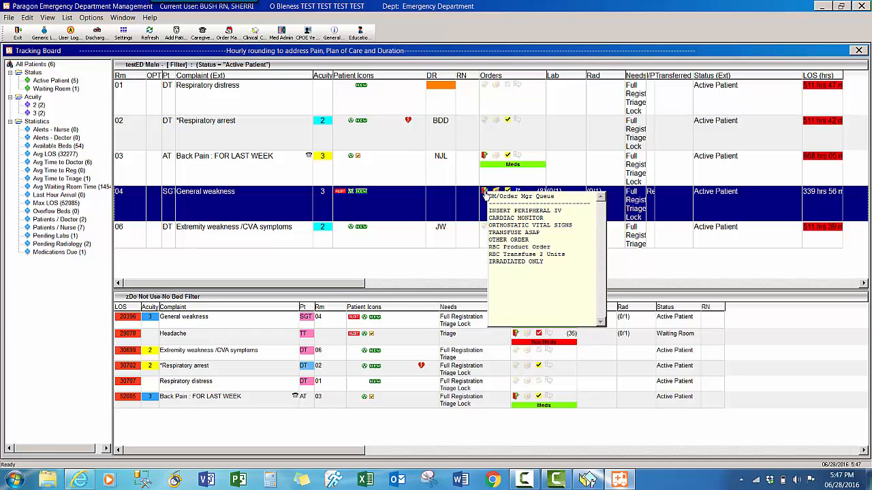
{"action": "left_click", "coordinate": [484, 281]}
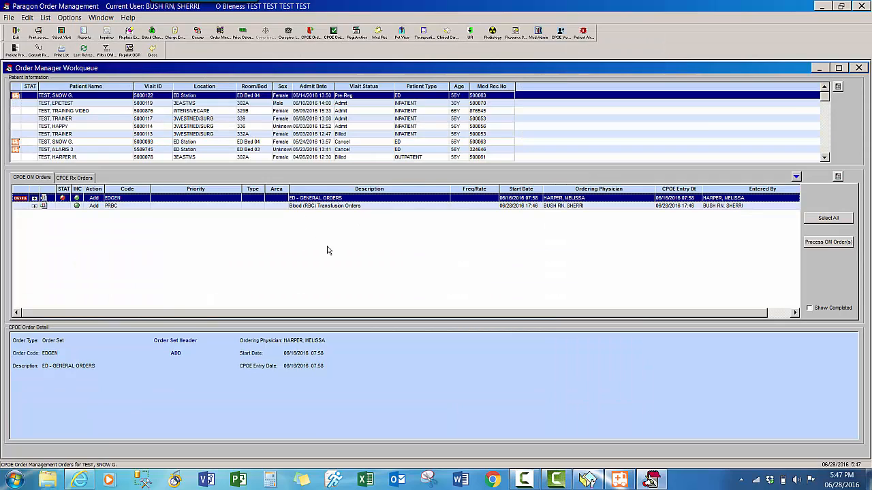
Step: Process the Blood (RBC) Transfusion Orders, accepting the RBC Transfuse 2 Units, IRRADIATED ONLY, TRANSFUSE ASAP and OTHER ORDER entries
{"action": "left_click", "coordinate": [355, 207]}
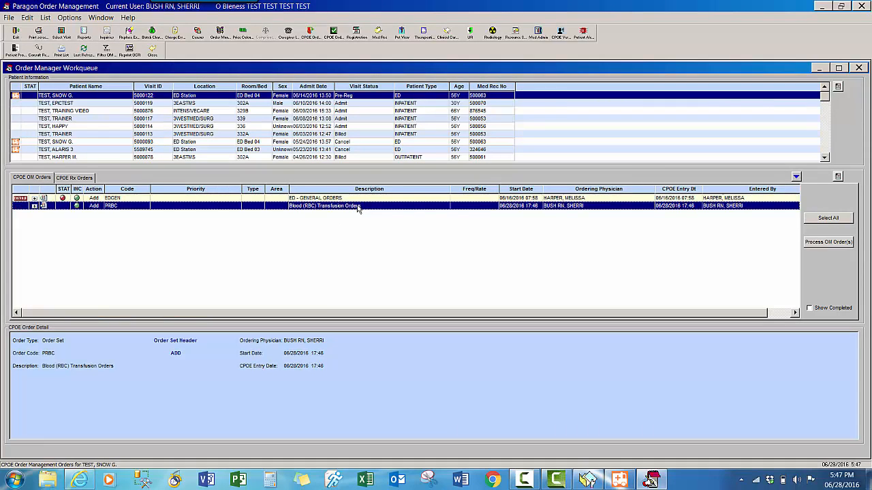
{"action": "left_click", "coordinate": [825, 243]}
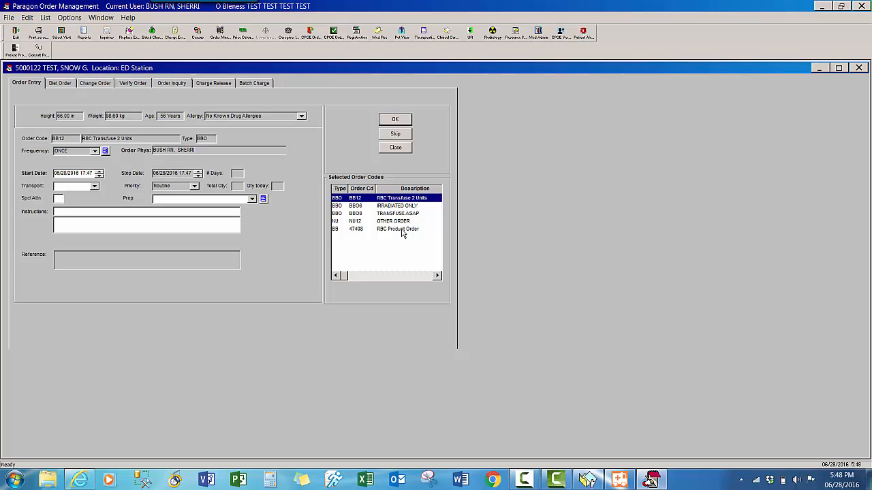
{"action": "left_click", "coordinate": [401, 121]}
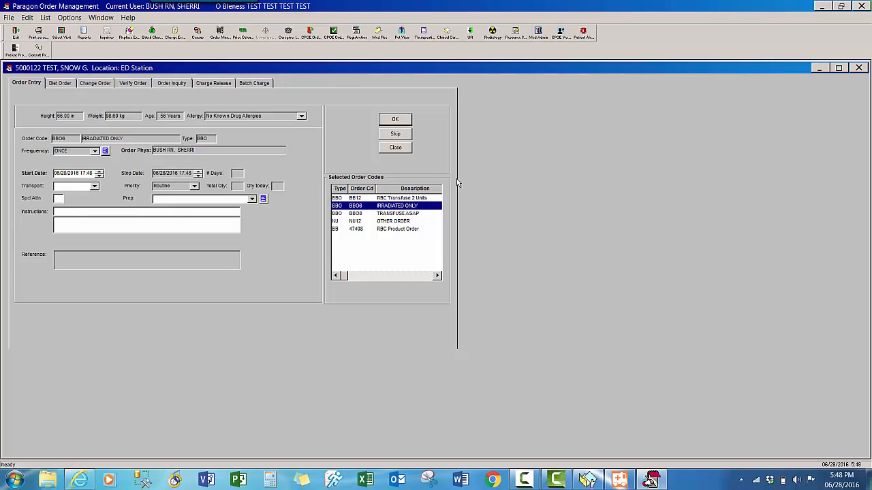
{"action": "left_click", "coordinate": [393, 127]}
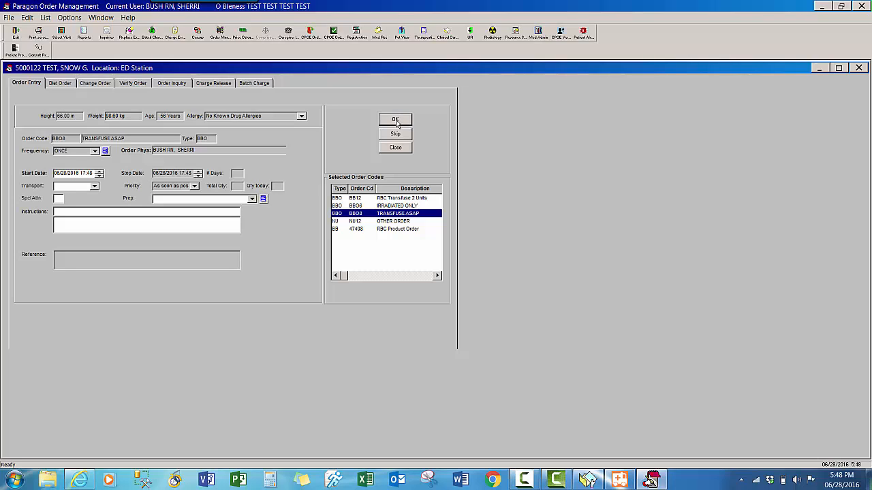
{"action": "left_click", "coordinate": [396, 123]}
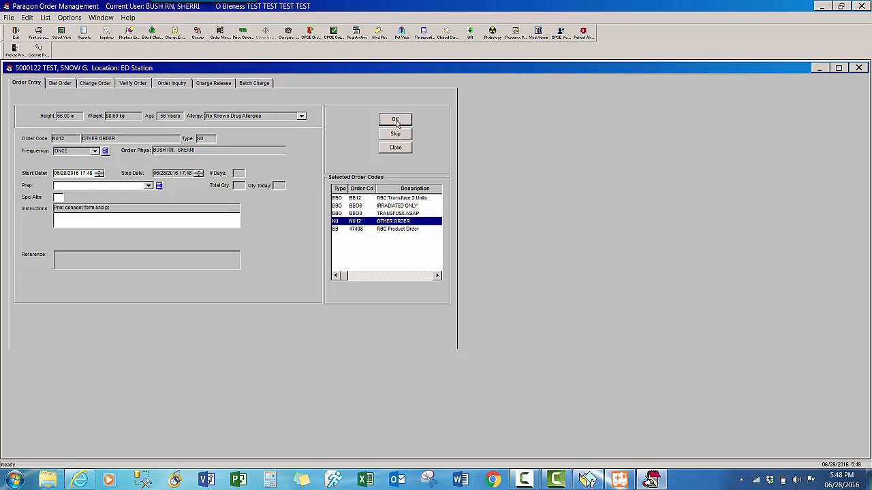
{"action": "left_click", "coordinate": [396, 121]}
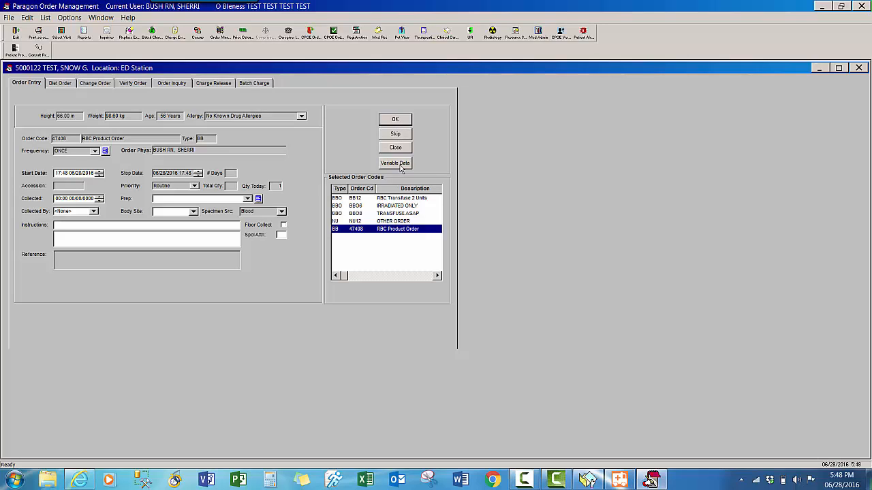
Step: Complete the RBC Product Order with 2 Units, Irradiated Only special needs and ASAP transfusion, and close the order workqueue
{"action": "left_click", "coordinate": [406, 119]}
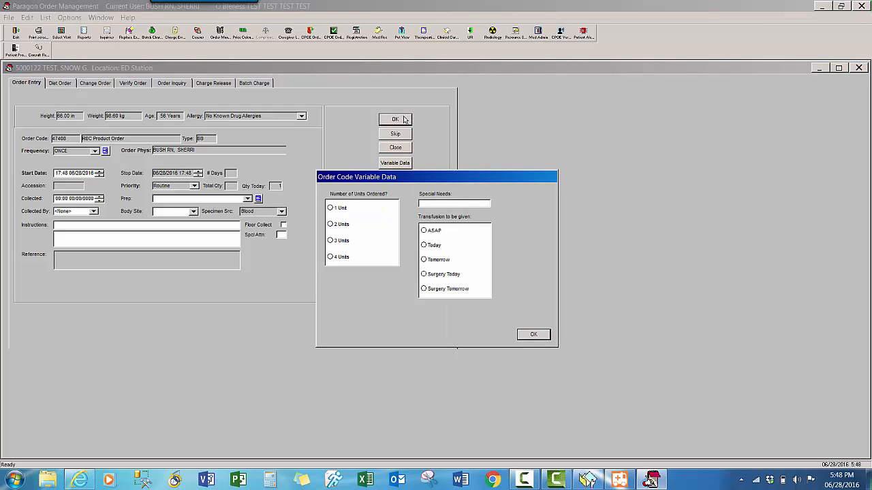
{"action": "left_click_drag", "start_coordinate": [480, 178], "coordinate": [632, 123]}
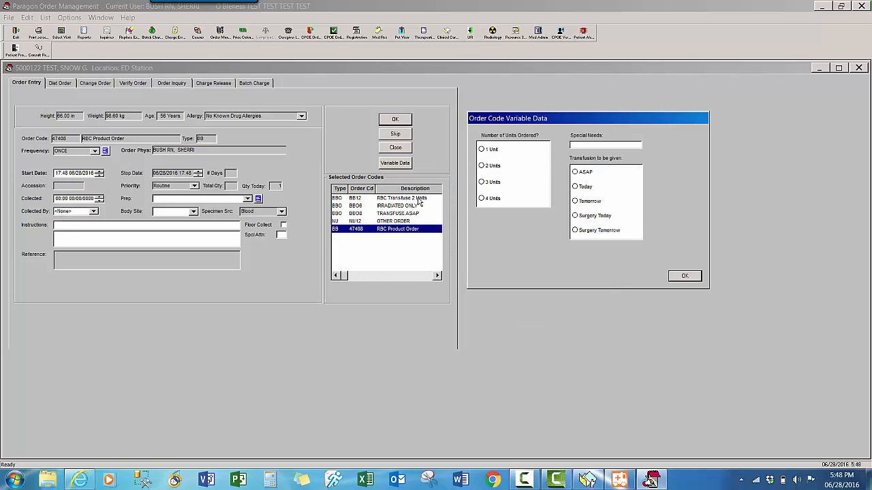
{"action": "left_click", "coordinate": [481, 166]}
{"action": "left_click", "coordinate": [632, 146]}
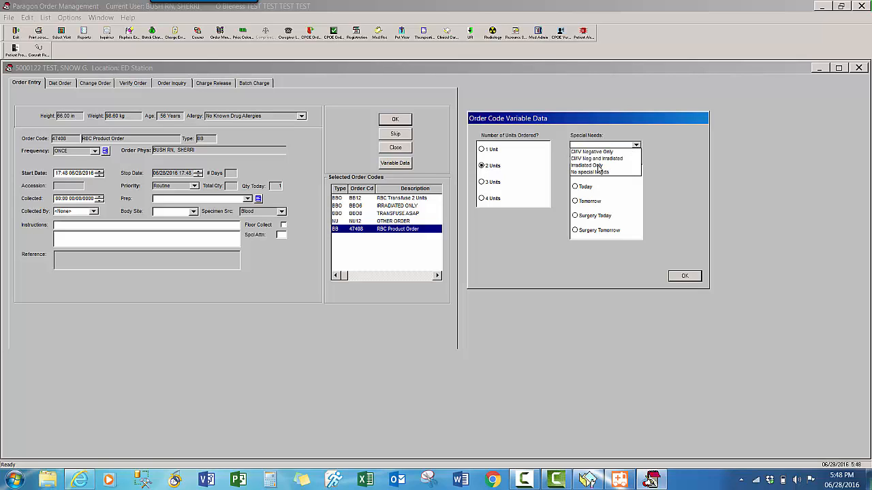
{"action": "left_click", "coordinate": [587, 166]}
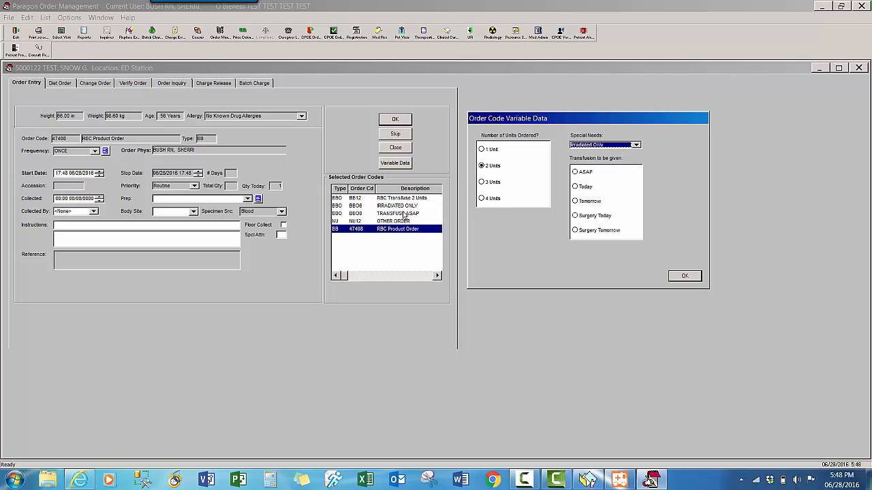
{"action": "left_click", "coordinate": [583, 173]}
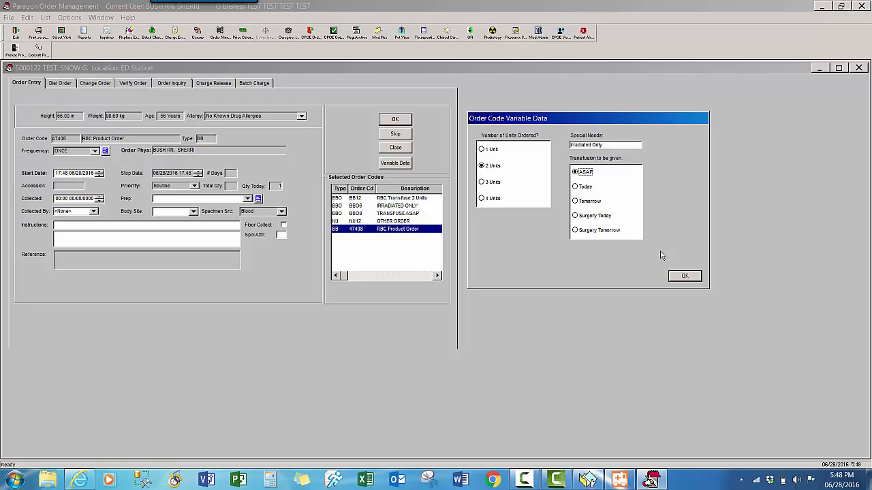
{"action": "left_click", "coordinate": [685, 277]}
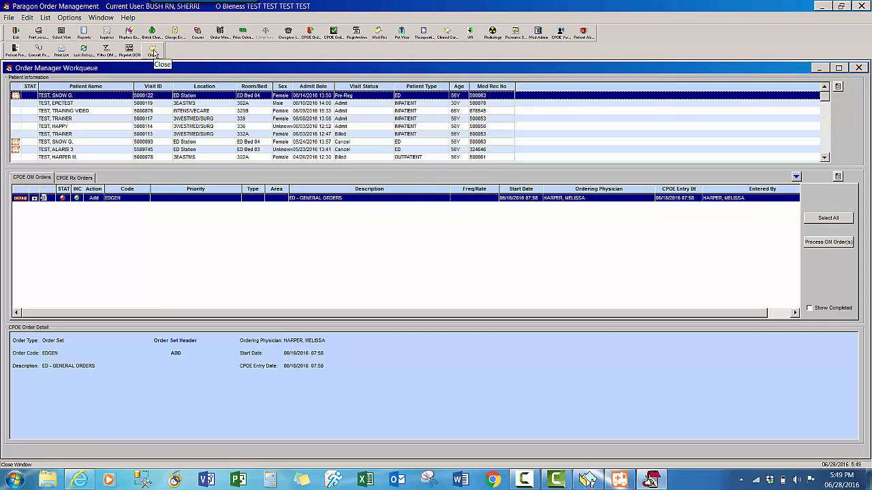
{"action": "left_click", "coordinate": [153, 51]}
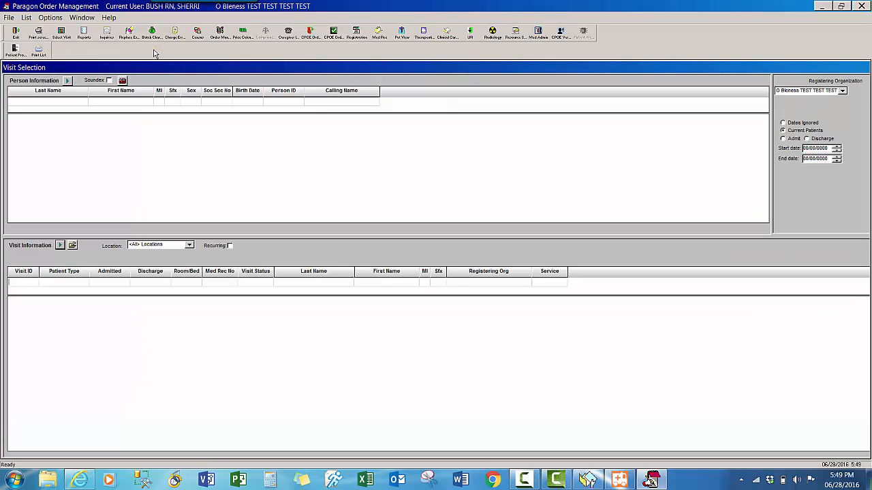